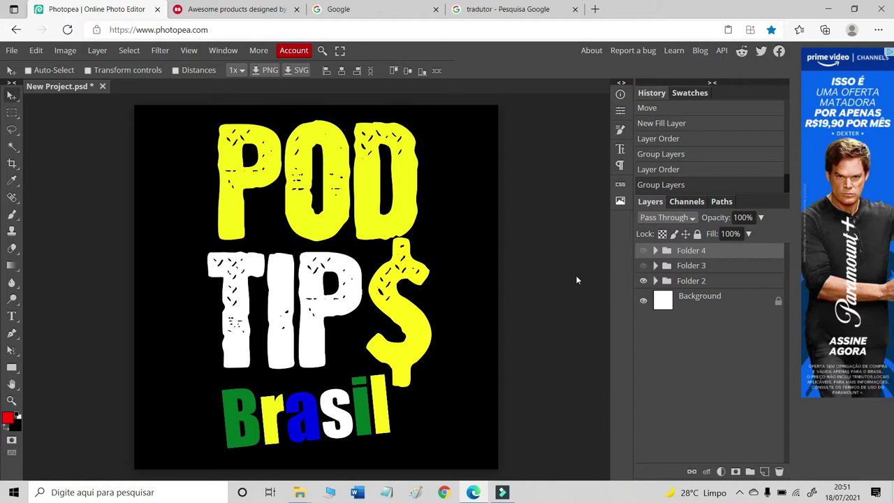
- Hide Folder 2's POD TIPS design and show Folder 3's splash artwork
click(644, 280)
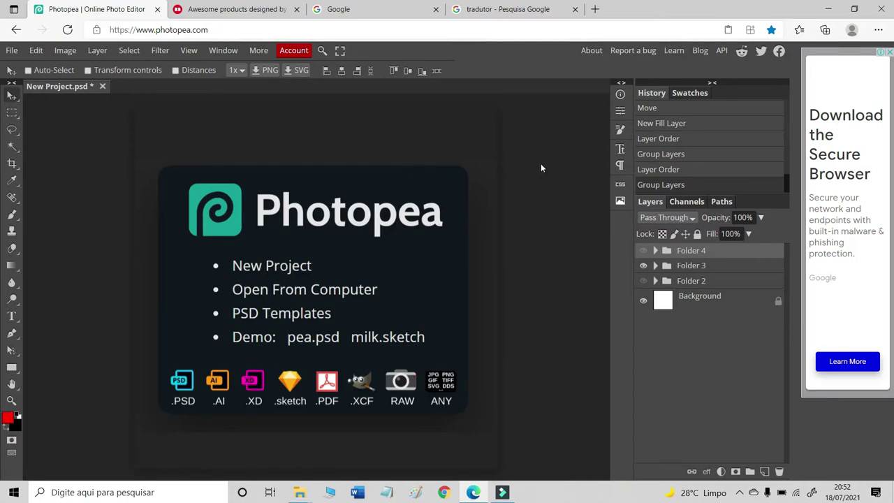
- Search Redbubble for 'love nurse life cheetah' from the NURSE suggestions
click(226, 9)
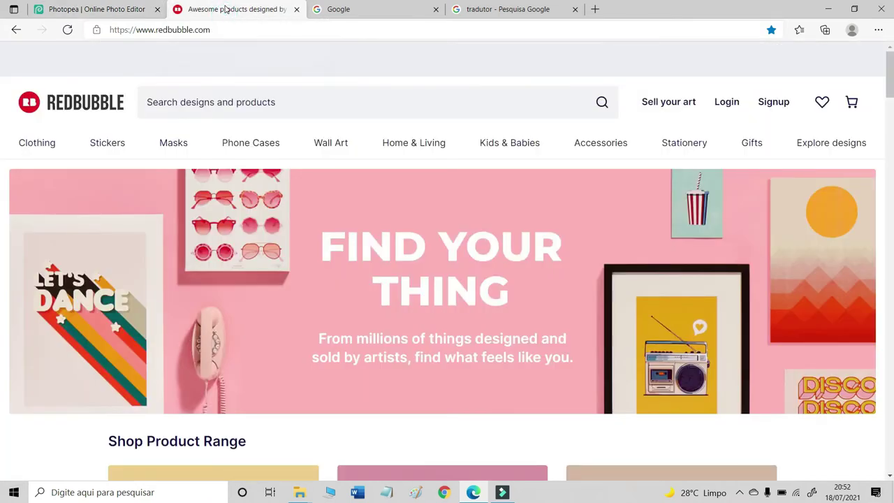
click(200, 101)
key(Caps_Lock)
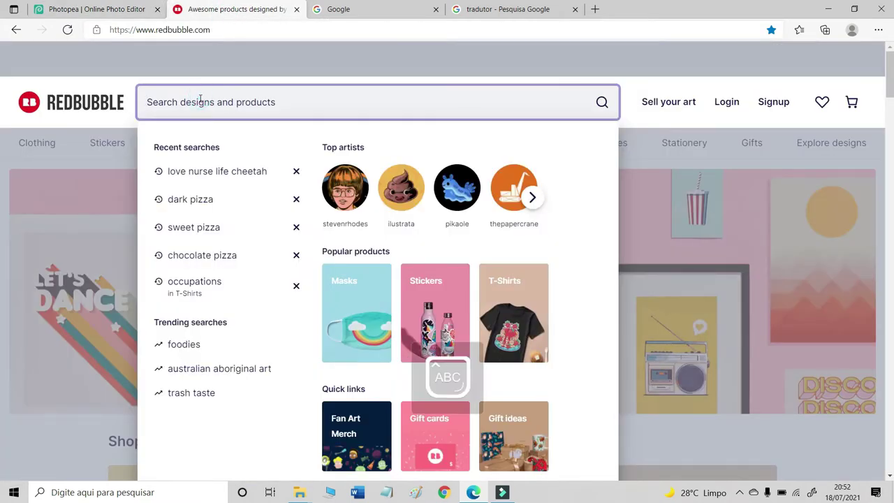
text(NURSE)
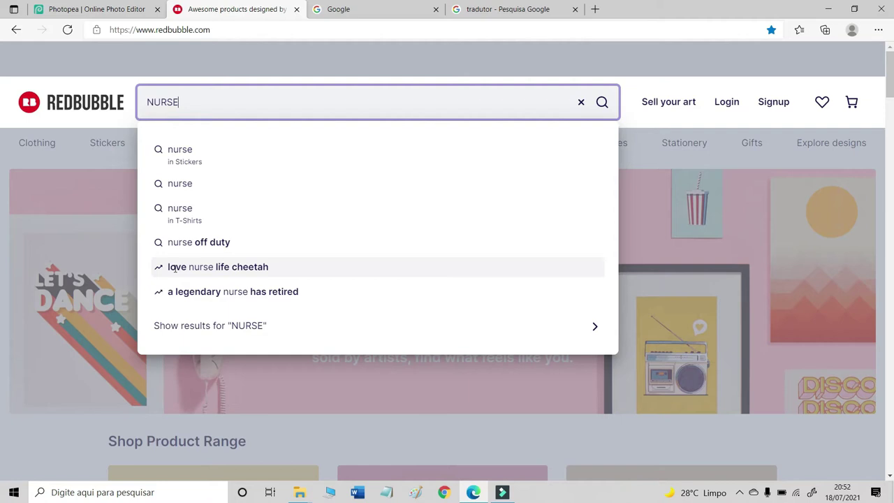
click(282, 273)
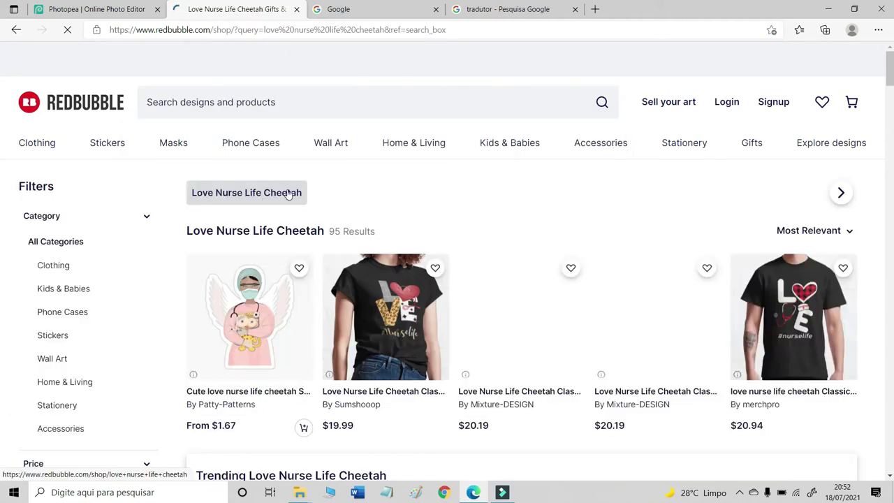
- Scroll the search results and highlight the 95 Results count
scroll(473, 134, down, 1)
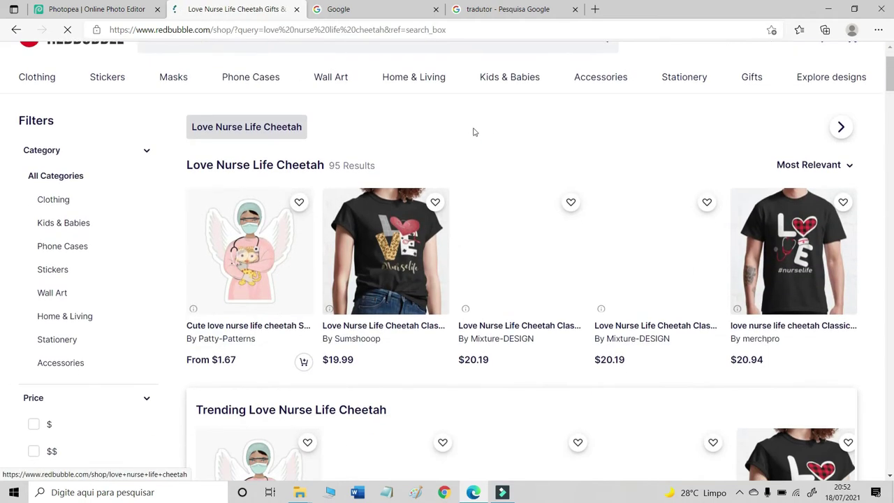
scroll(419, 112, down, 1)
drag(326, 105, 391, 98)
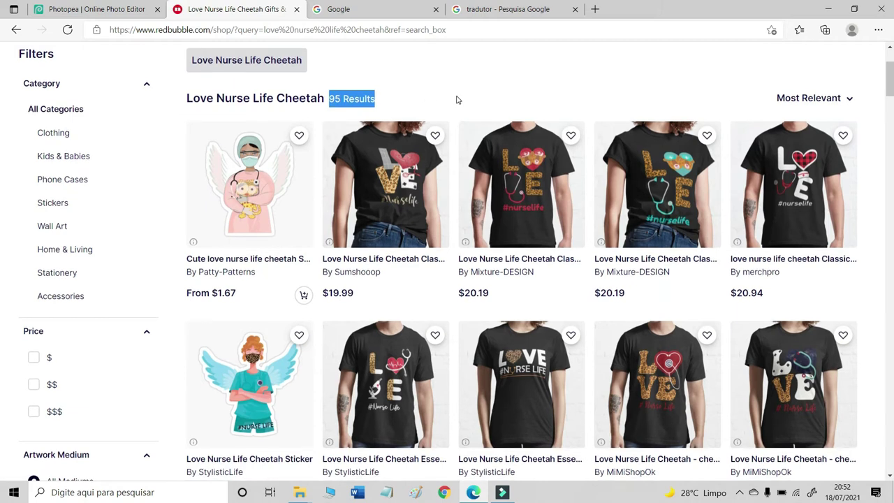
scroll(457, 100, up, 1)
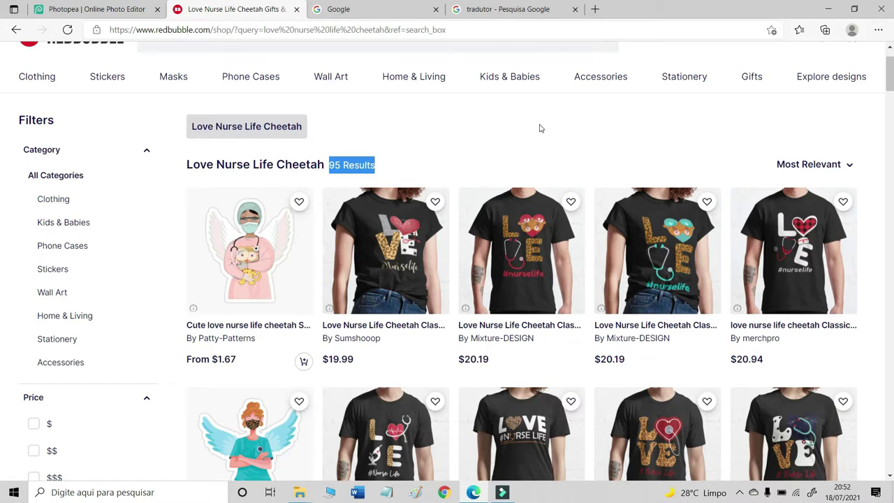
- Filter results to Stickers, then highlight the 54 Results count and the word Nurse
click(49, 274)
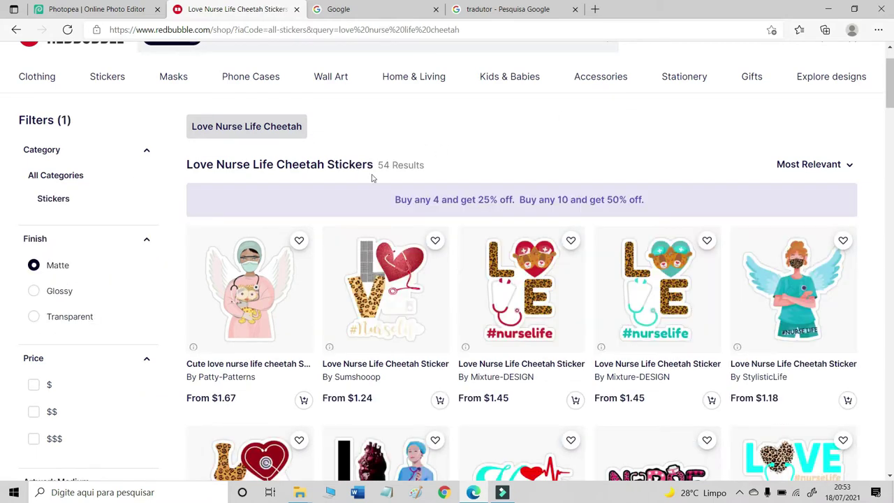
drag(380, 165, 437, 168)
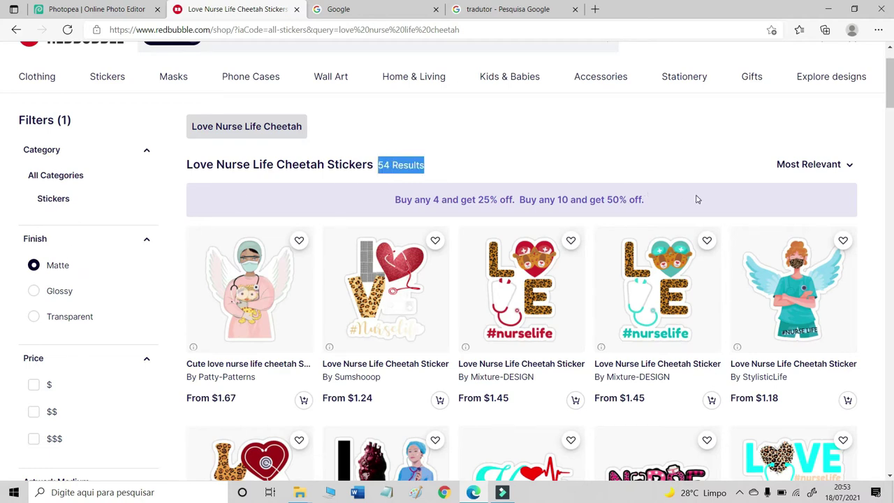
double_click(231, 165)
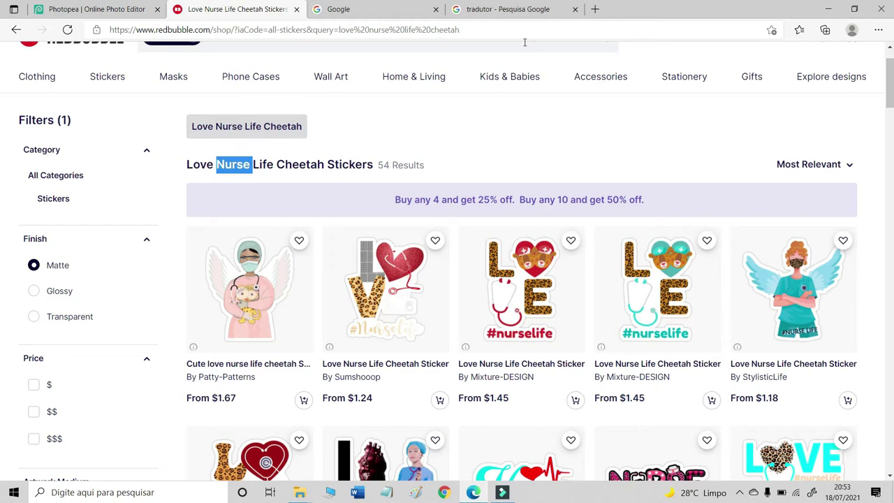
- Google 'PHOTOPEA' and open the Photopea | Online Photo Editor result
click(375, 8)
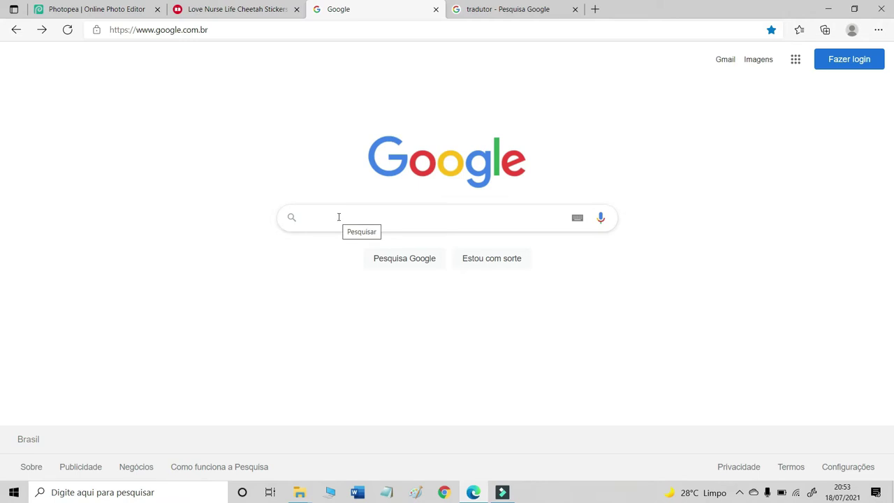
text(PHOTOPEA)
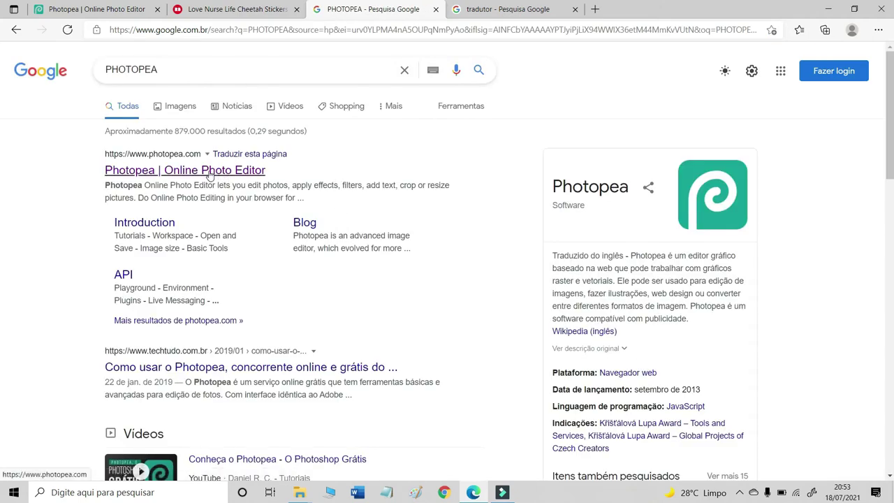
click(210, 172)
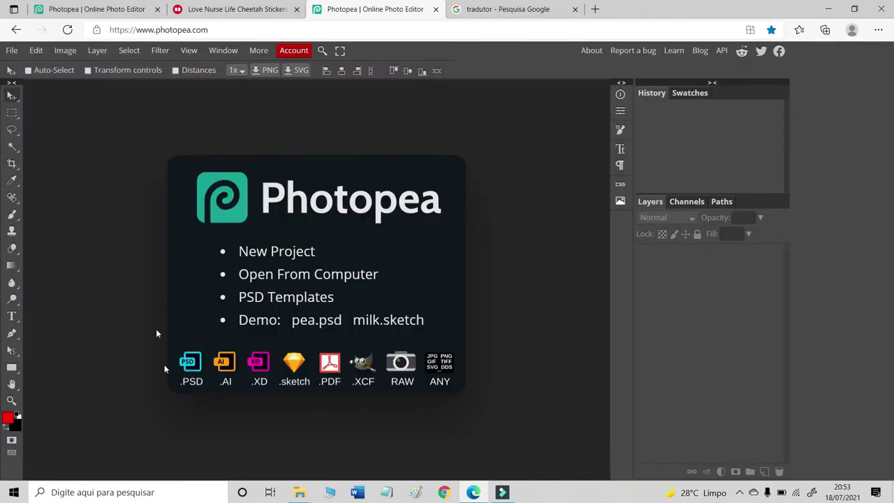
- Create a new blank project 2800 by 2800 pixels
click(281, 254)
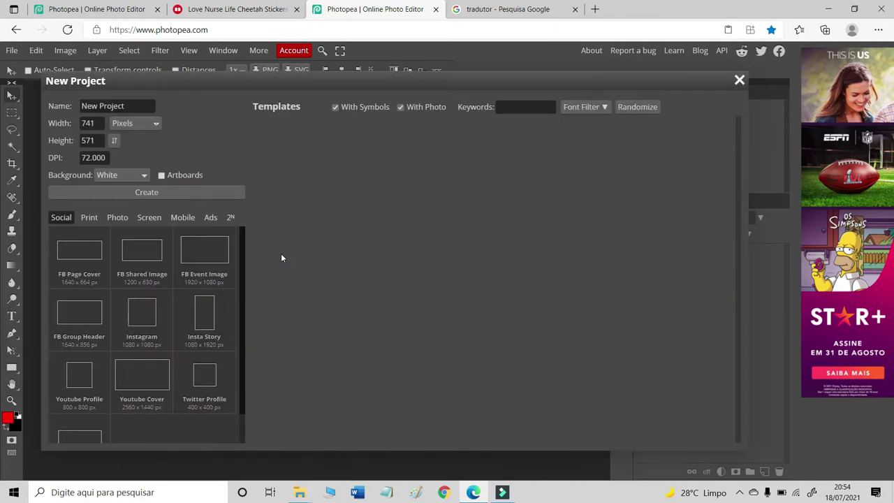
double_click(88, 123)
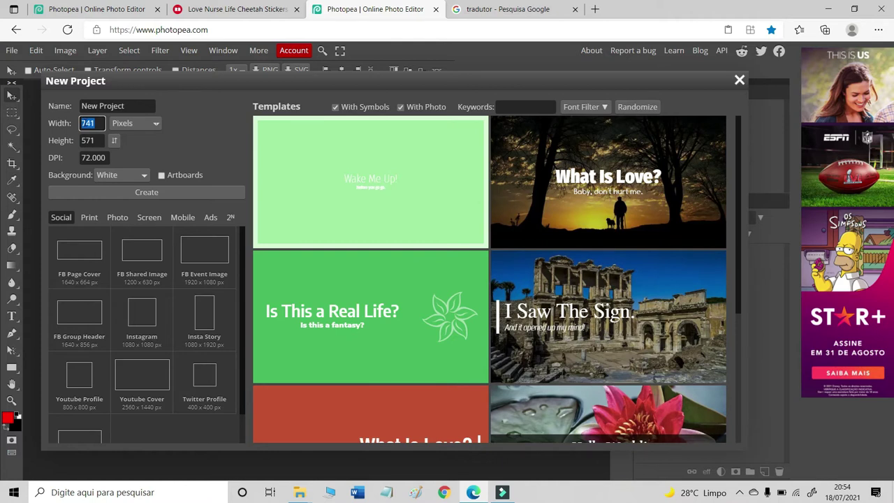
text(28)
text(00)
click(83, 141)
text(2800)
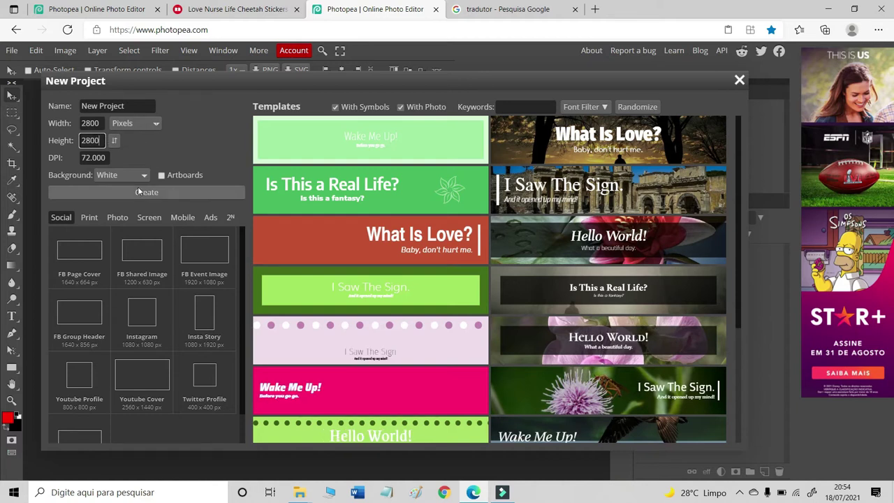
click(167, 193)
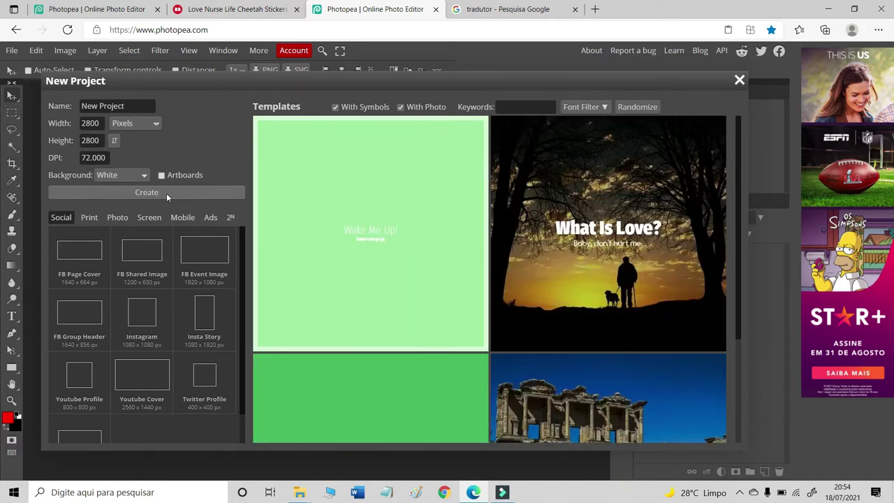
click(166, 193)
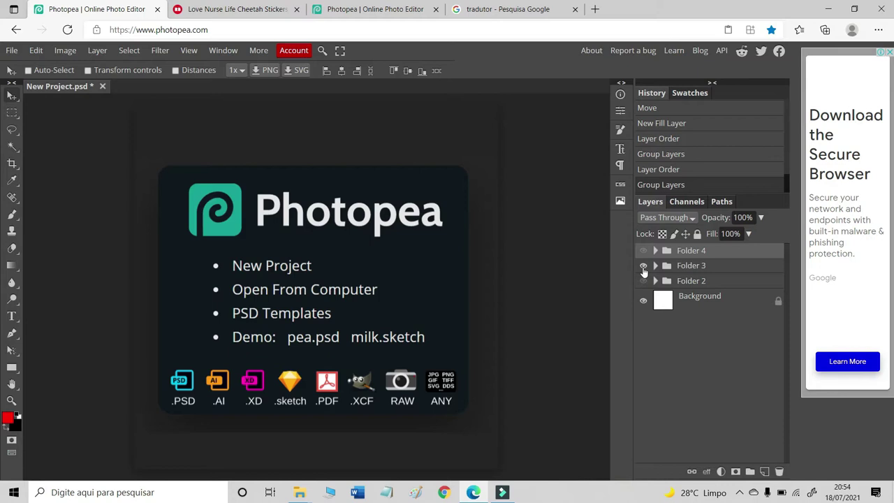
- In the original project, hide Folder 3 and show Folder 4's leopard NURSE lettering
click(643, 266)
click(643, 250)
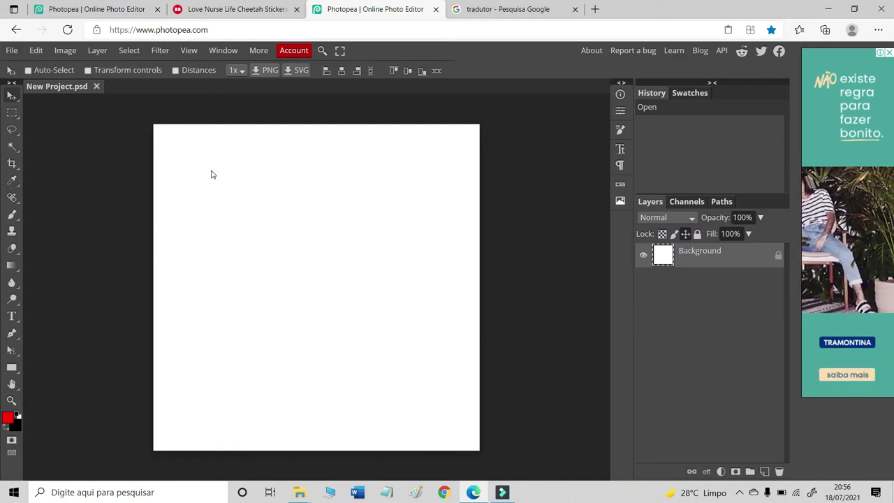
click(10, 52)
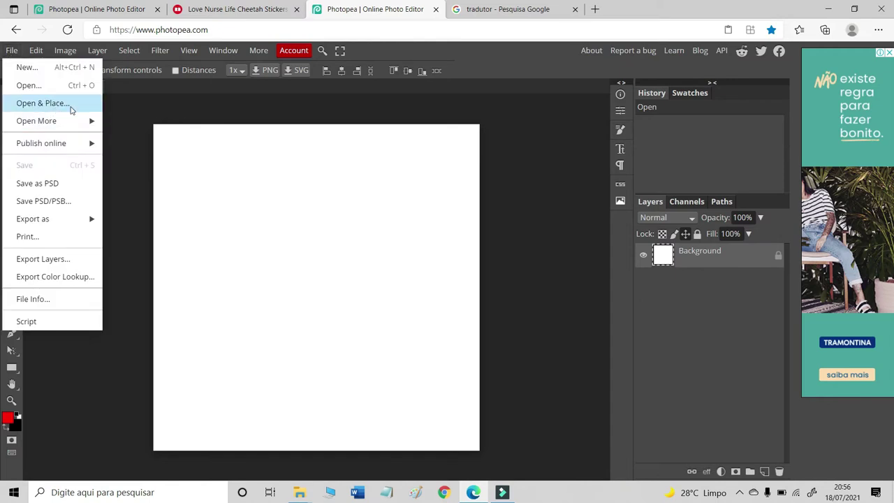
- Place the 'A NURSE' image from Downloads onto the square canvas and commit it
click(71, 105)
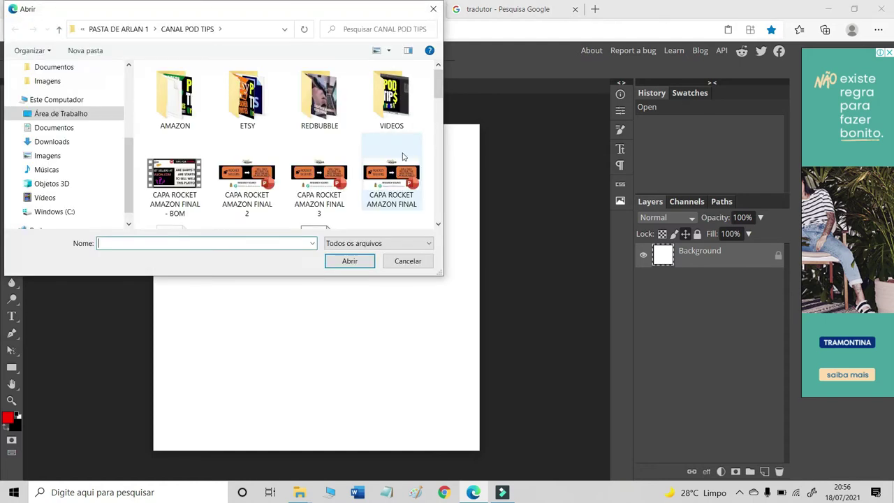
click(62, 142)
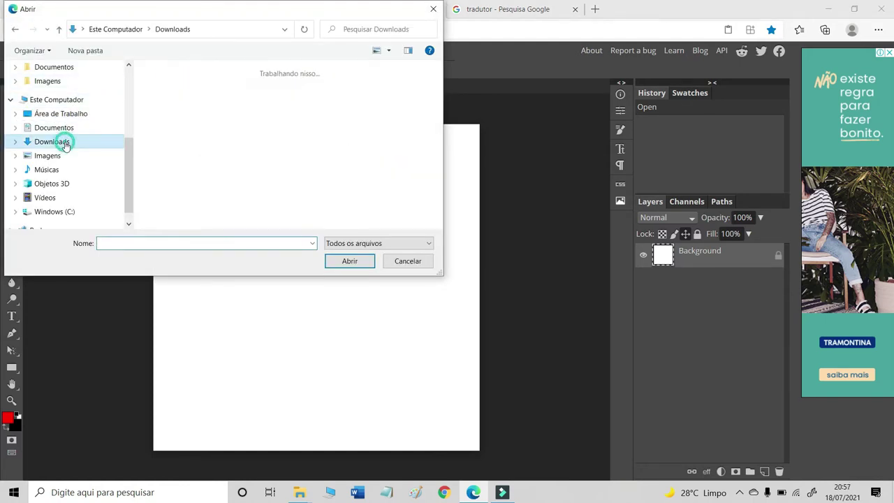
click(317, 110)
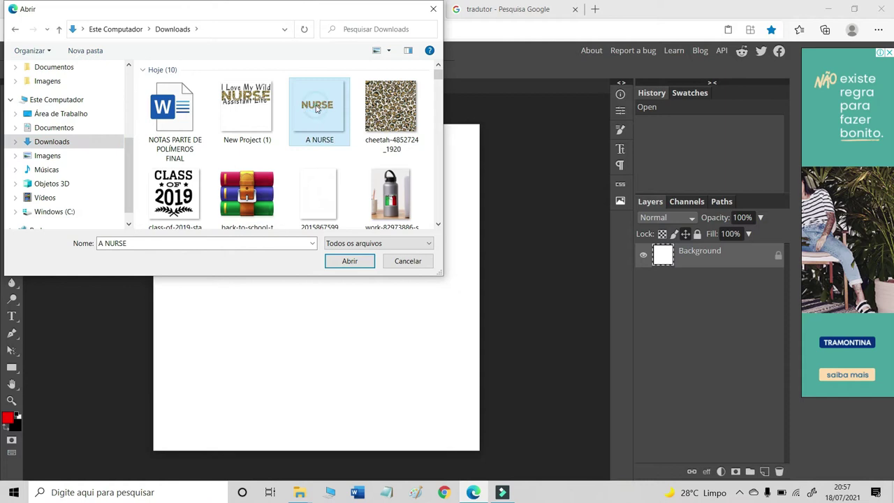
click(350, 261)
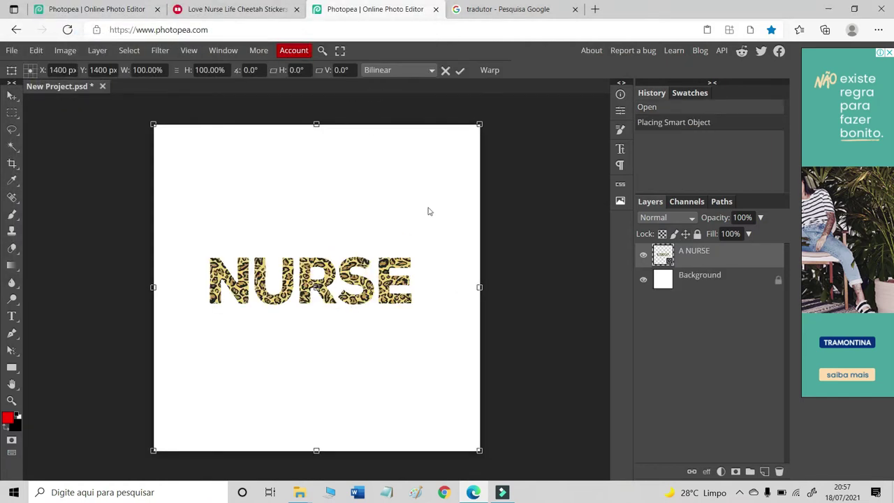
click(459, 72)
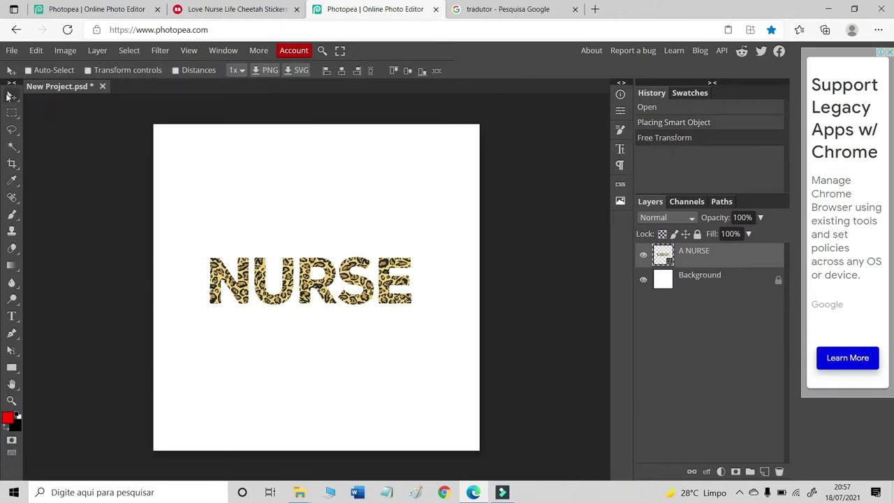
- Drag the NURSE layer up into the upper canvas, checking the Redbubble references
drag(309, 300, 314, 219)
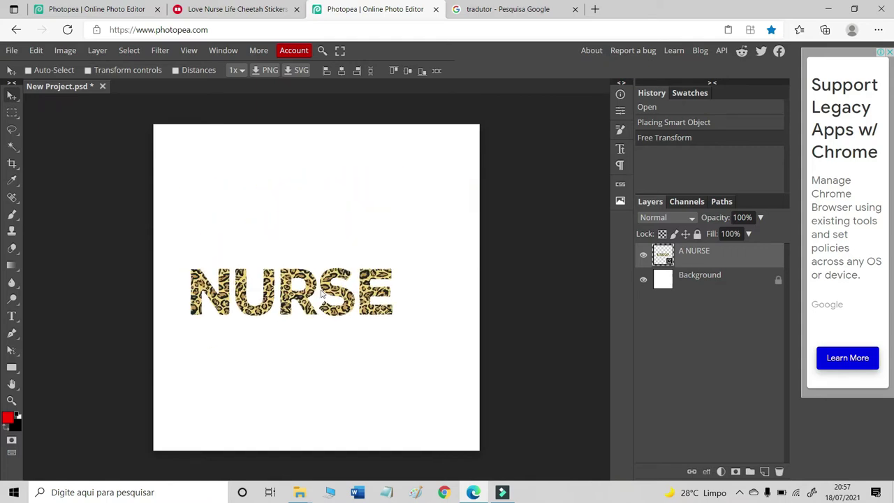
drag(314, 221, 280, 204)
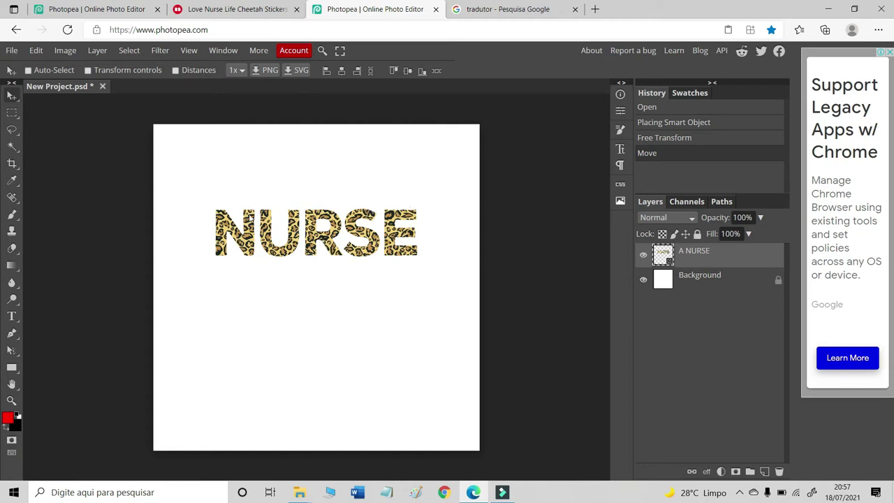
click(216, 10)
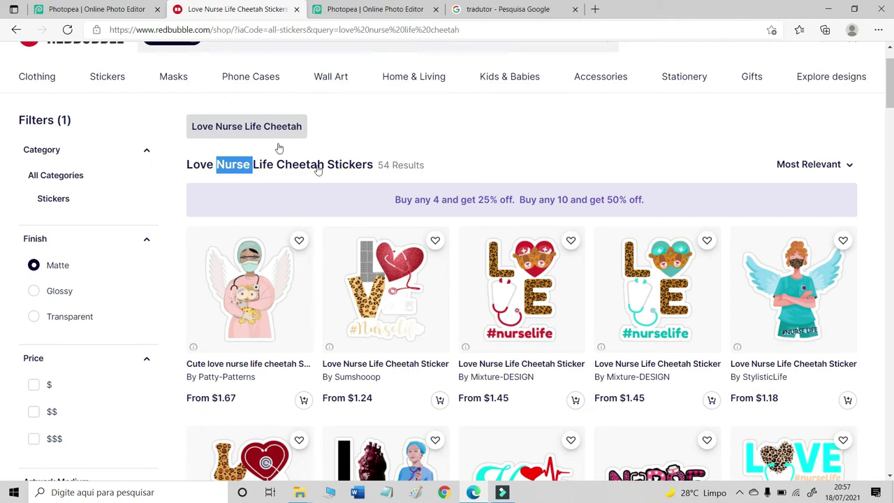
click(366, 4)
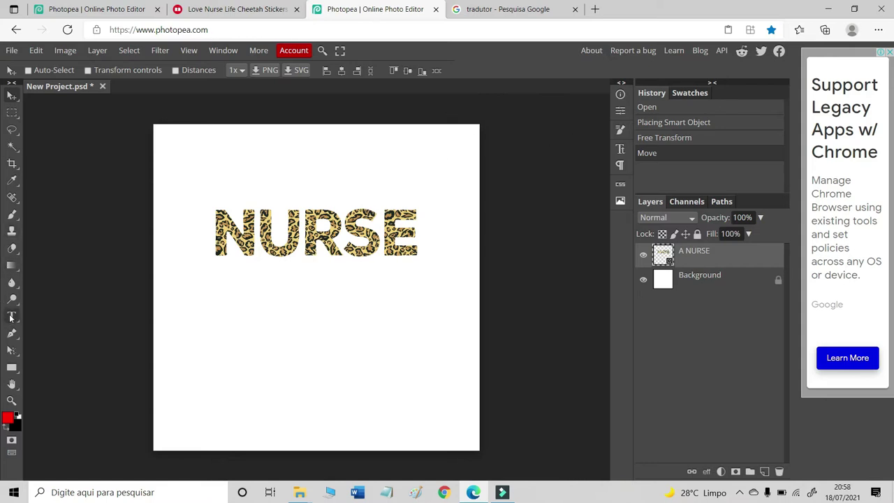
- Add an 'I love my Wild' text line above NURSE
click(11, 317)
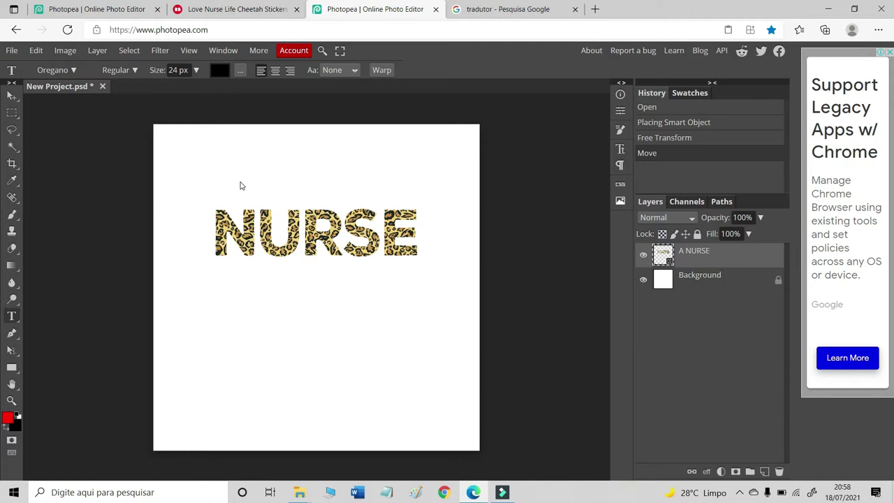
click(239, 185)
text(I love my Wild)
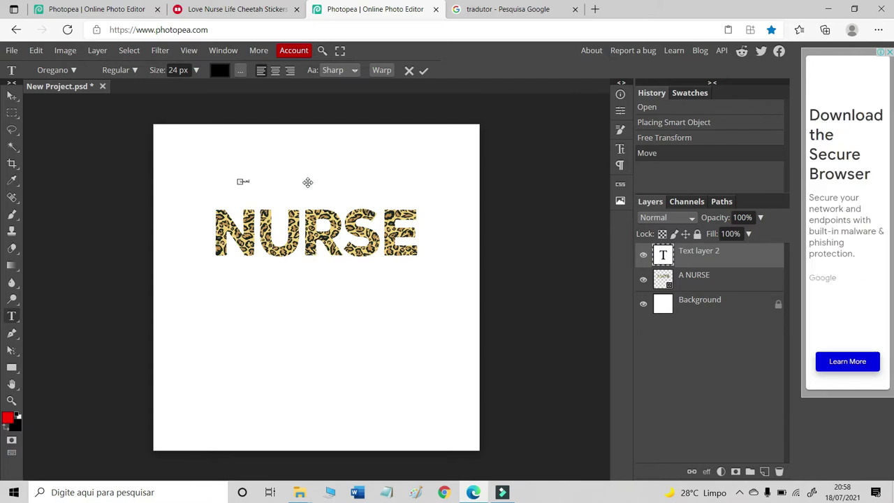
click(423, 70)
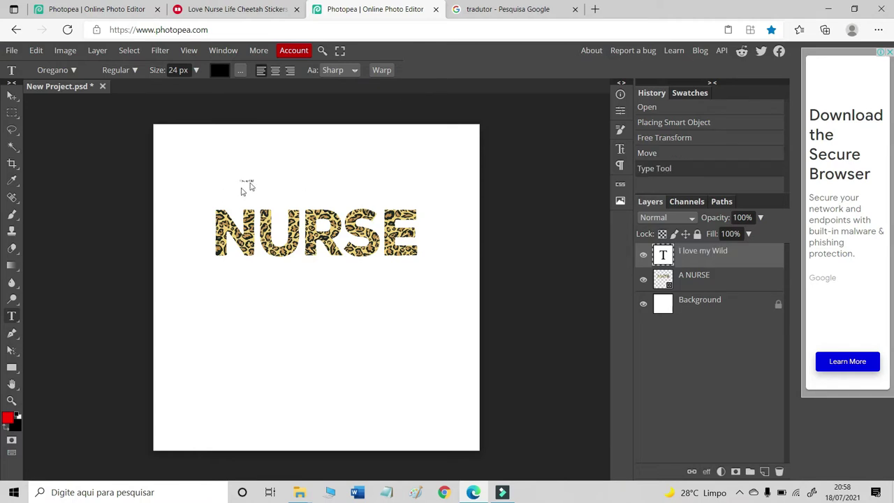
- Set the text to 150 px with 300% vertical and horizontal scale
click(619, 151)
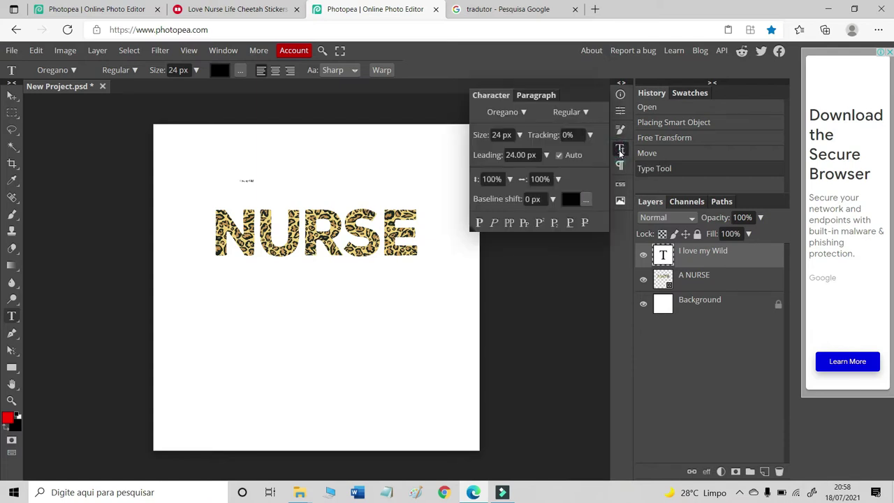
click(520, 134)
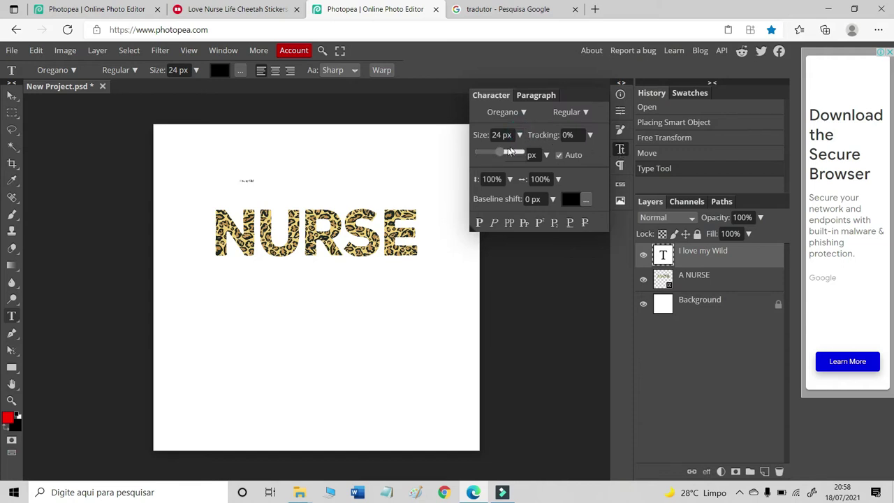
mouse_move(510, 151)
mouse_down()
mouse_move(499, 155)
mouse_move(524, 153)
mouse_up()
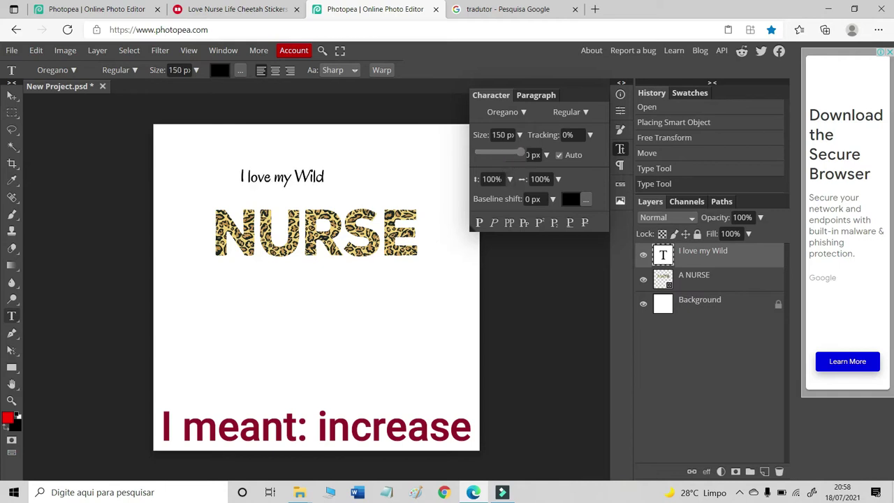
click(496, 199)
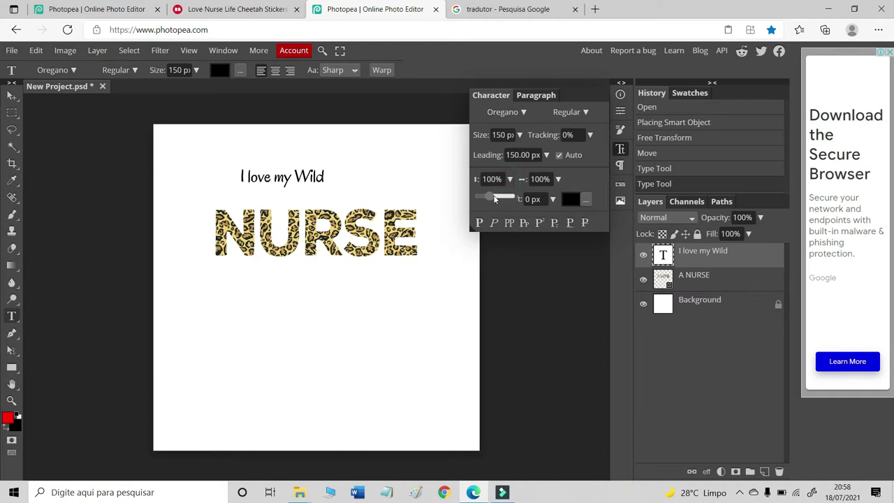
drag(494, 199, 512, 198)
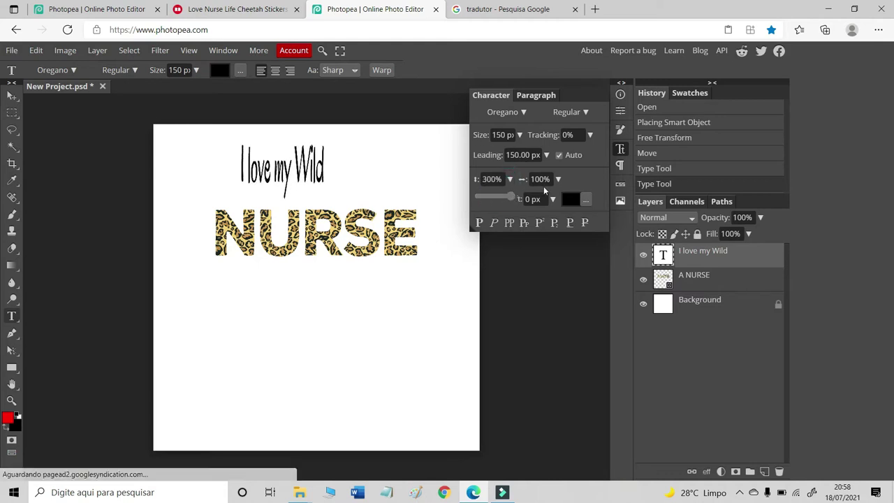
click(558, 178)
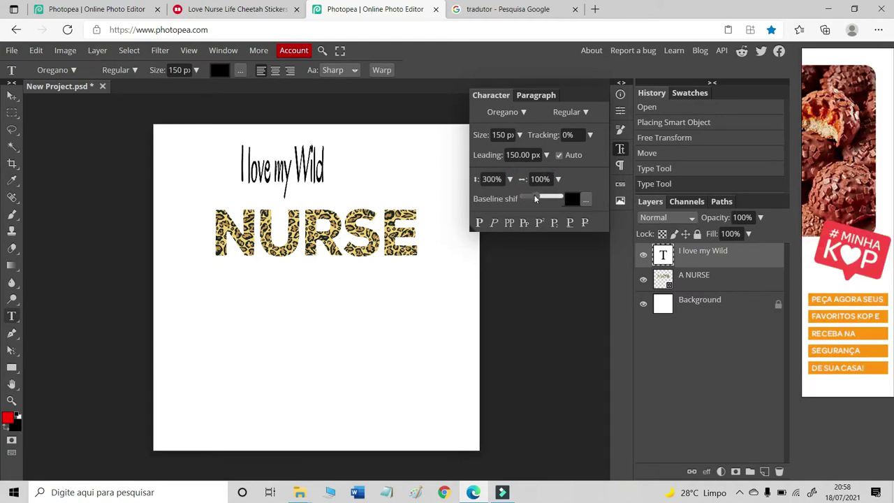
drag(535, 199, 567, 199)
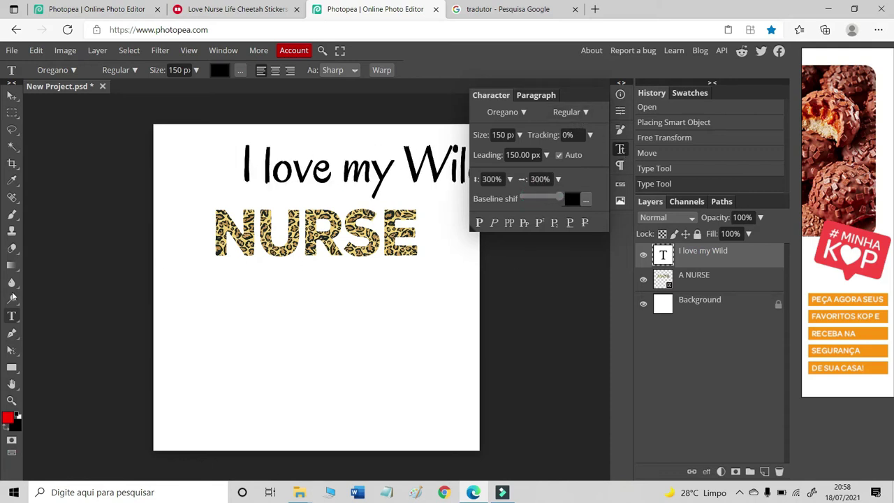
- Position the 'I love my Wild' text just above NURSE
click(11, 383)
drag(303, 309, 268, 305)
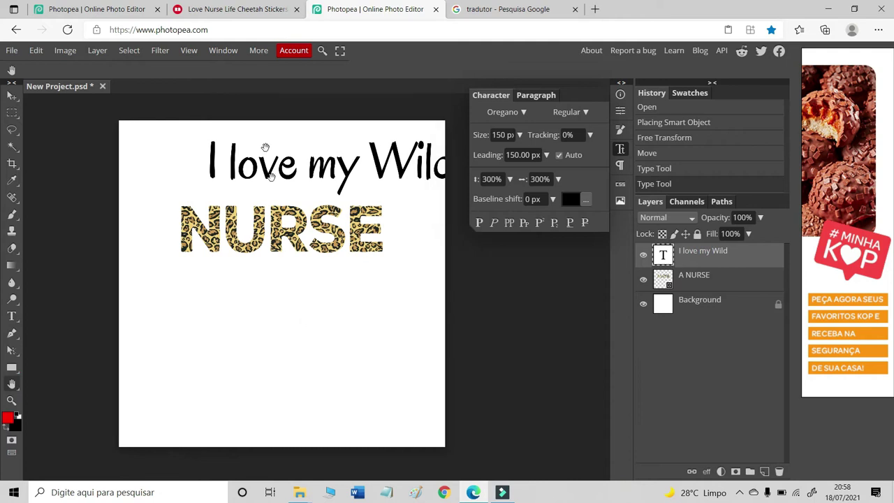
click(12, 95)
click(699, 260)
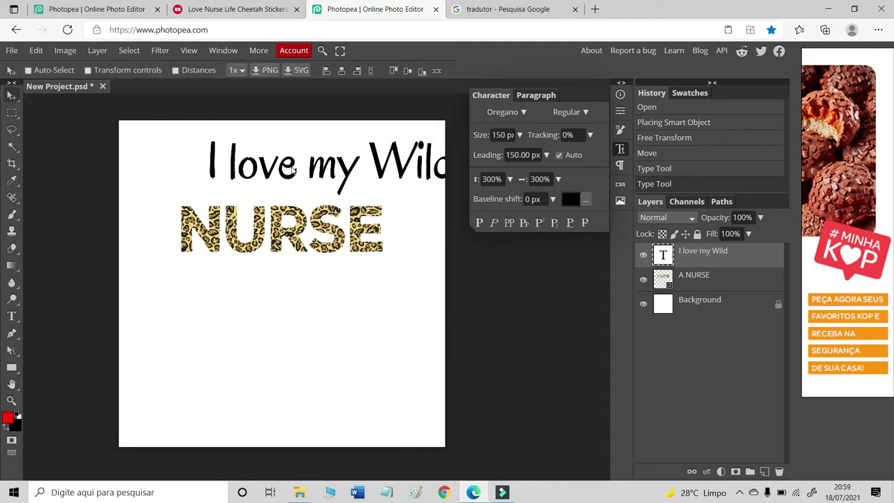
mouse_move(278, 168)
mouse_down()
mouse_move(248, 167)
mouse_move(253, 189)
mouse_up()
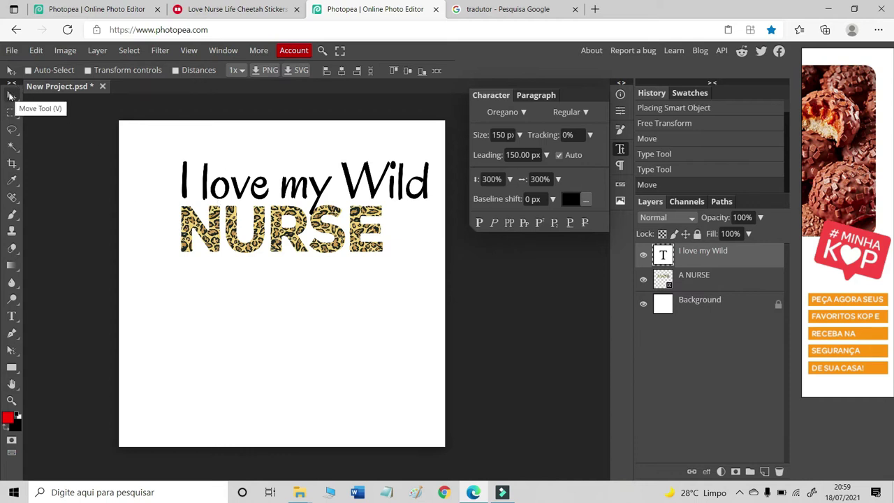
- Narrow 'I love my Wild' to NURSE's width and nudge it a few pixels lower
click(88, 71)
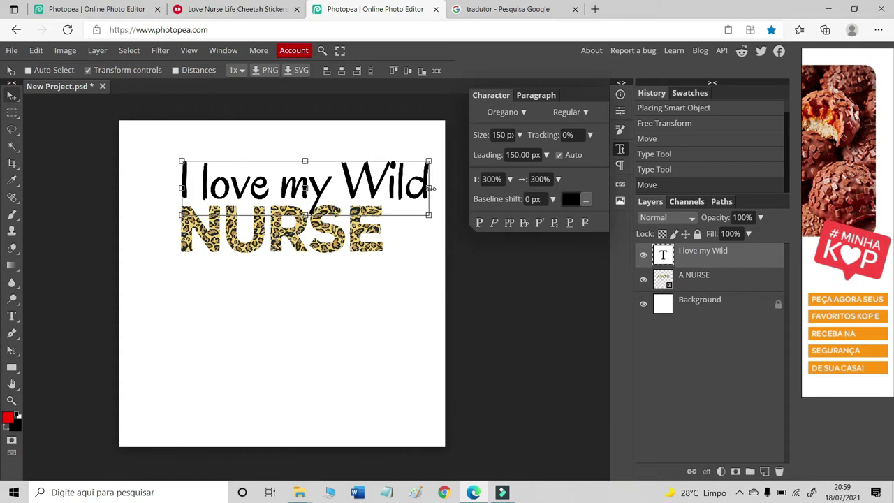
drag(431, 187, 382, 188)
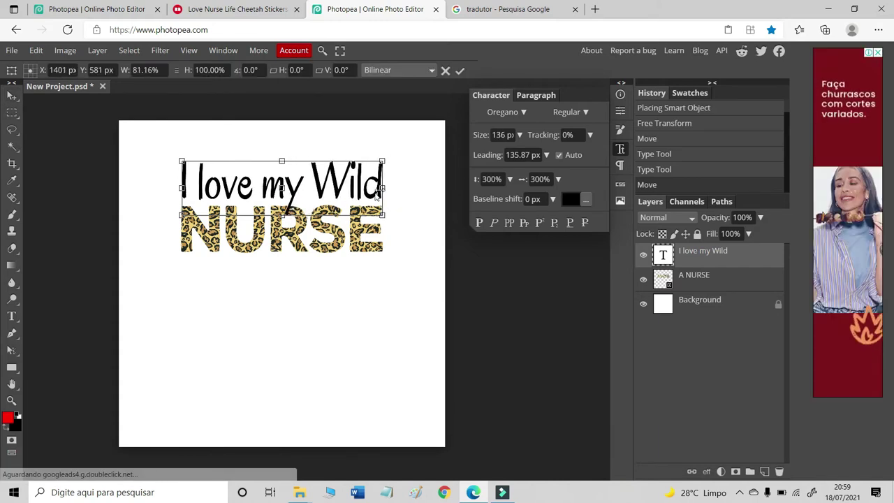
click(460, 72)
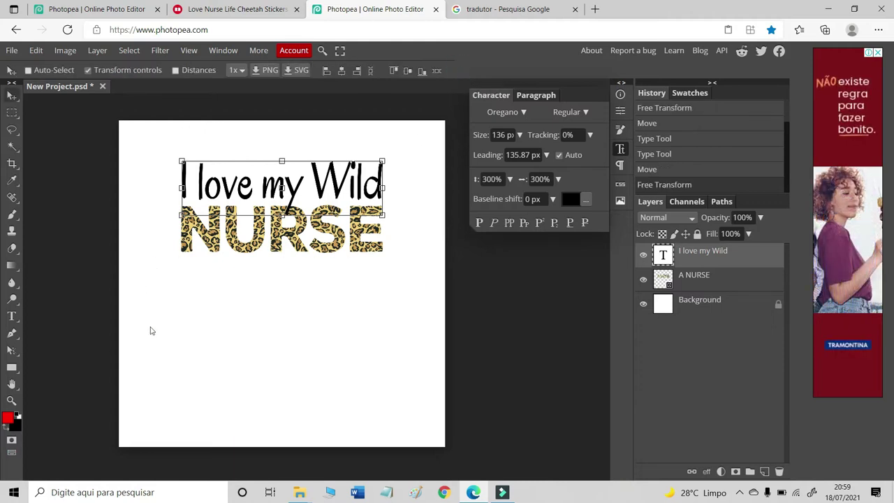
click(271, 196)
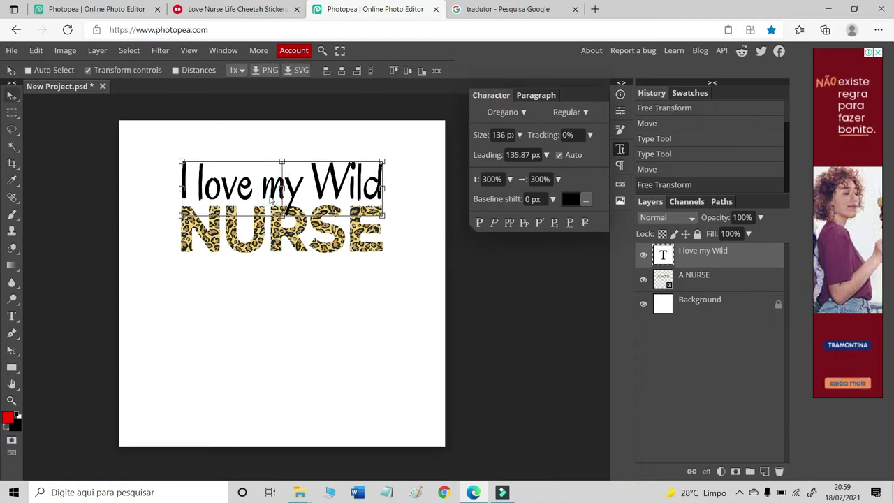
drag(271, 195, 271, 199)
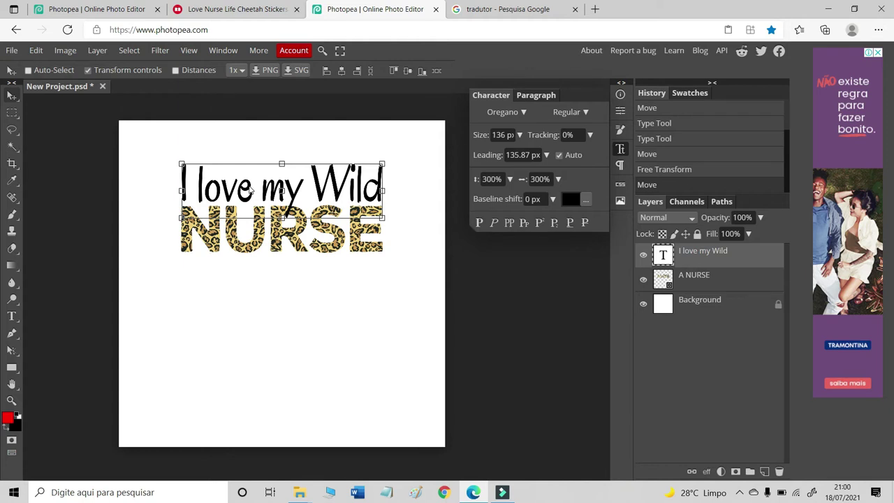
- Duplicate the 'I love my Wild' line, reword it to 'Assistant Life', and place it under NURSE
key(alt)
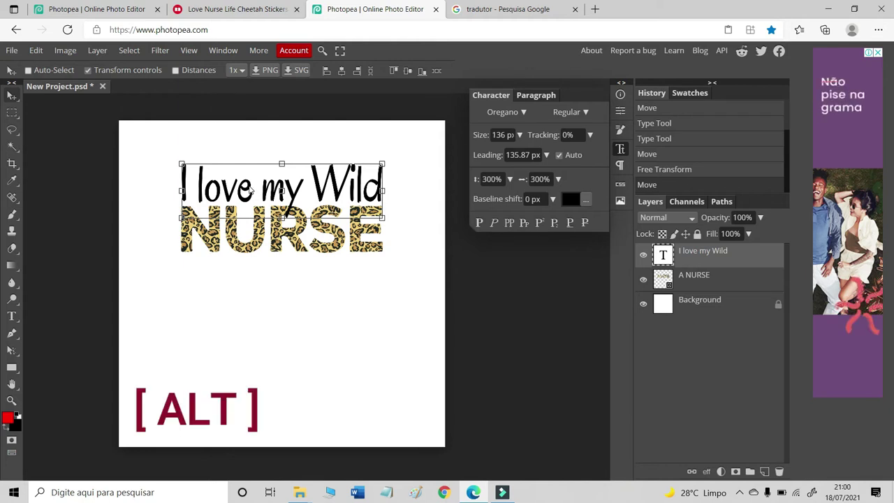
drag(249, 189, 249, 315)
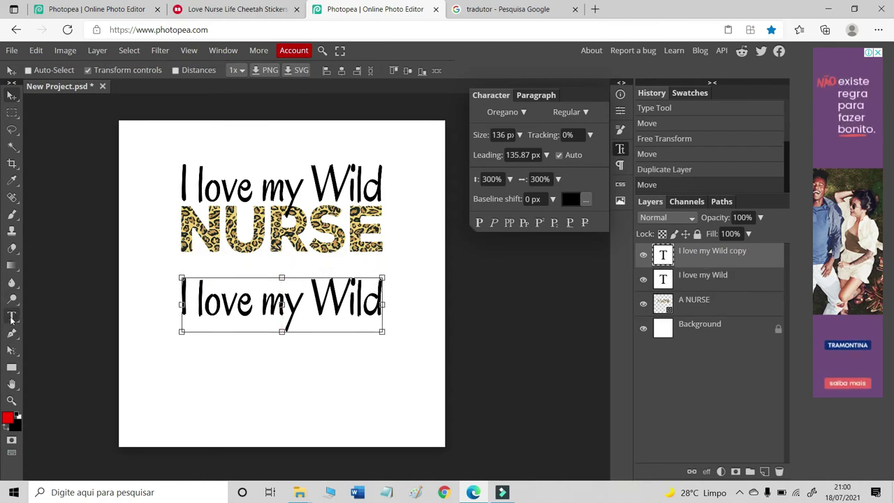
click(11, 316)
click(176, 314)
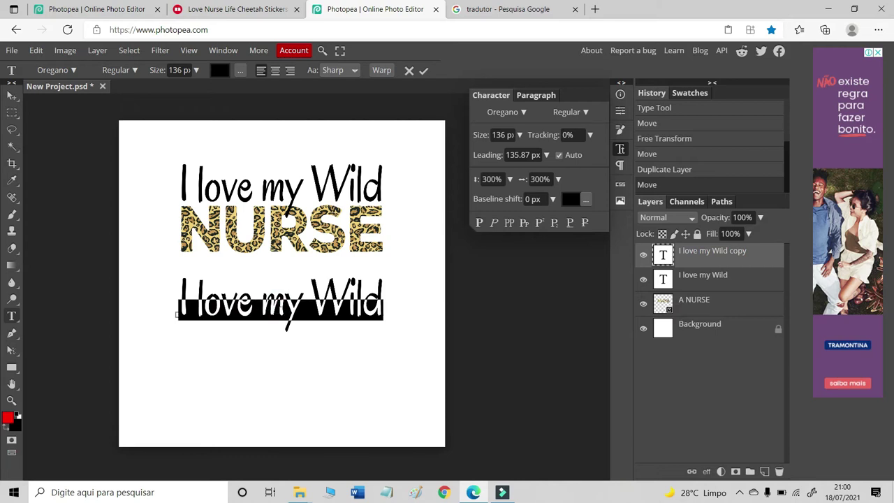
text(Assista)
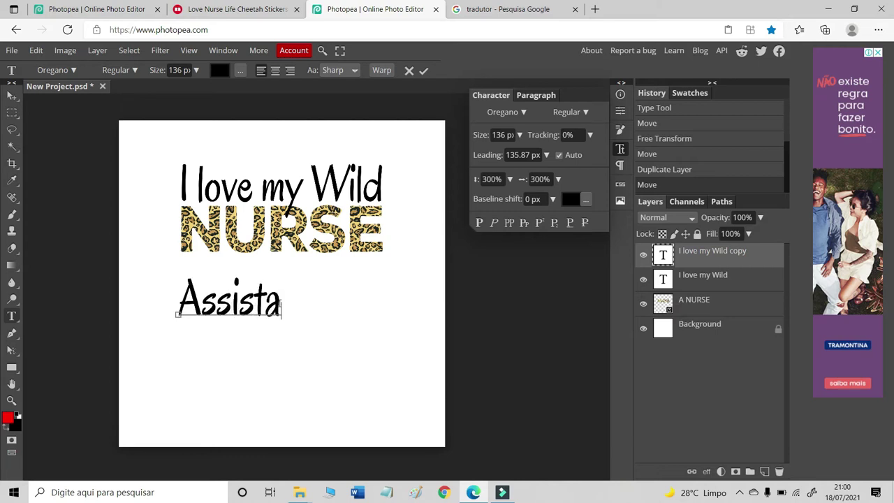
text(nt Life)
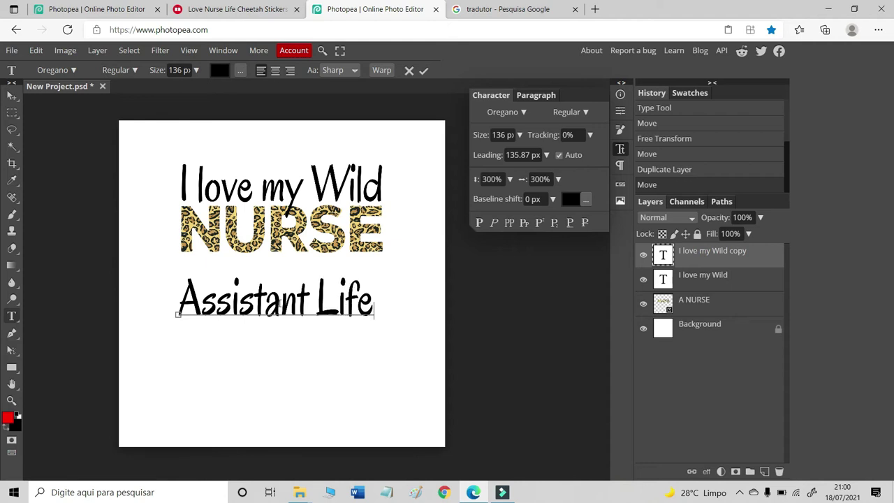
click(423, 70)
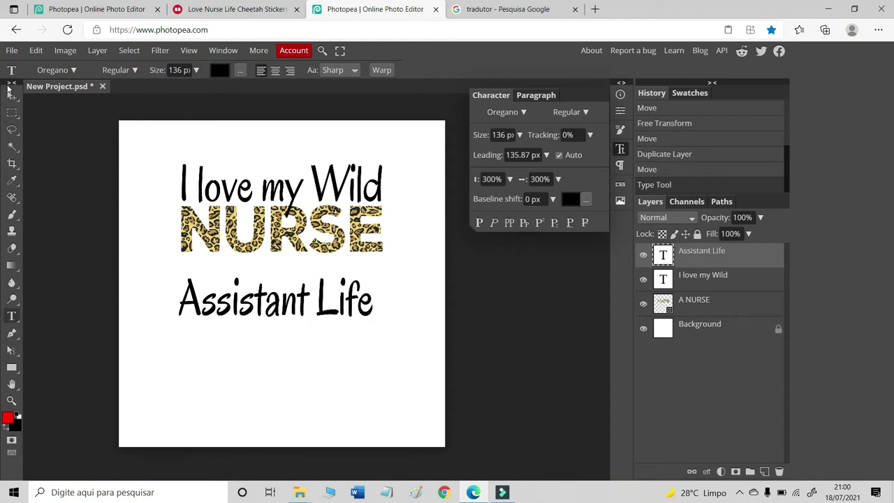
click(12, 96)
drag(302, 312, 308, 271)
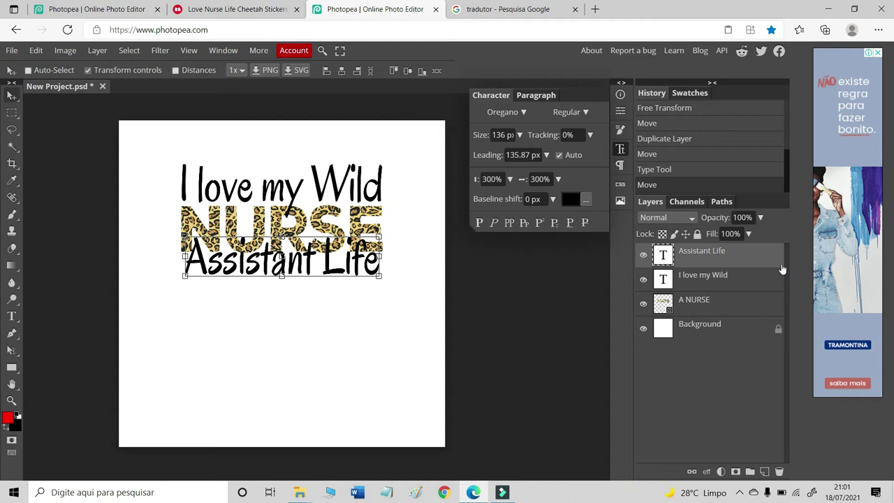
- Enable a Stroke layer style on the Assistant Life text layer
double_click(782, 265)
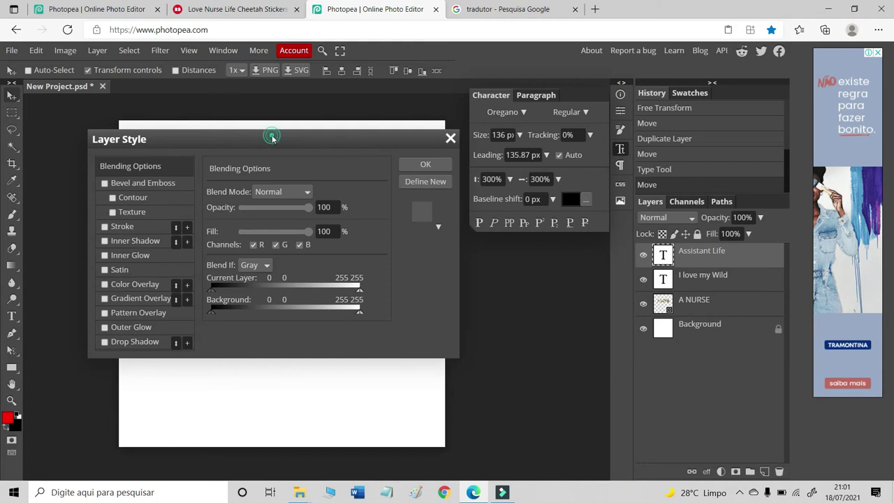
drag(272, 139, 282, 135)
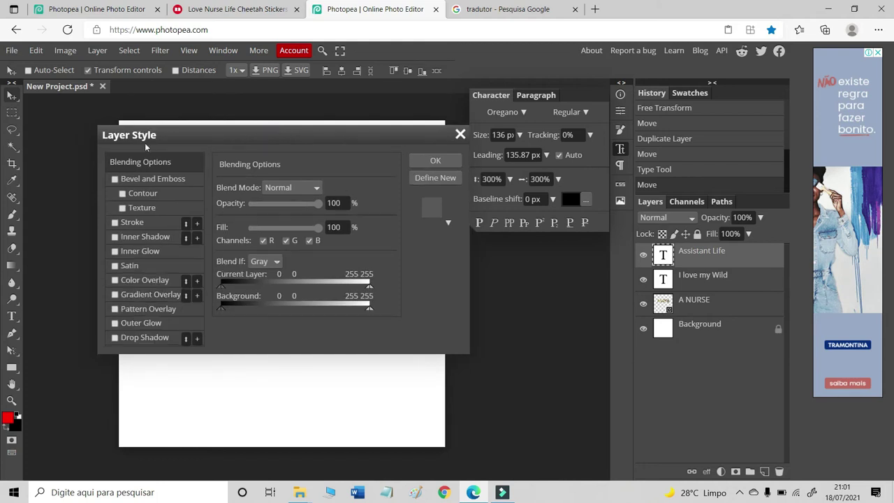
click(115, 222)
click(131, 224)
drag(302, 135, 661, 142)
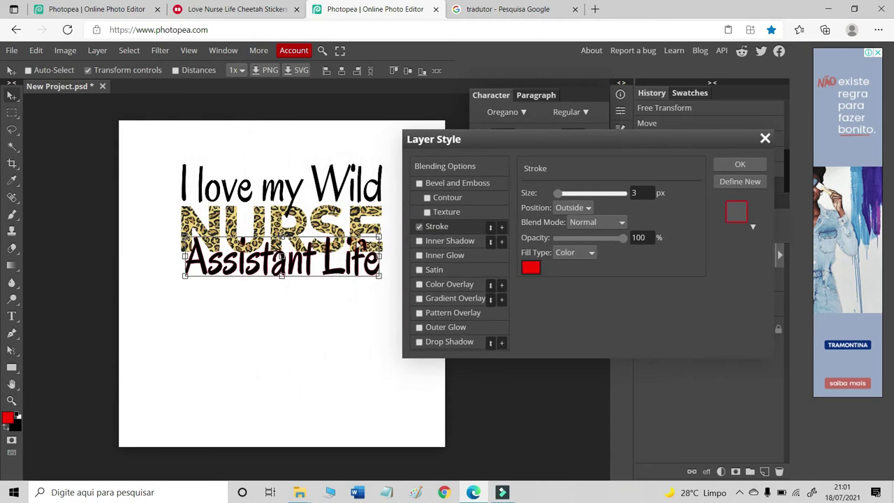
- Set the stroke colour to white and size to 23 px, then apply it
click(532, 271)
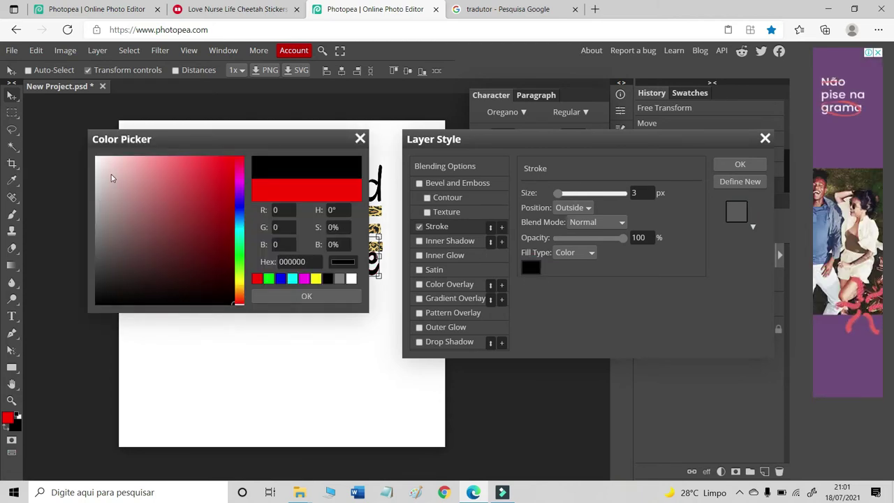
drag(109, 174, 82, 145)
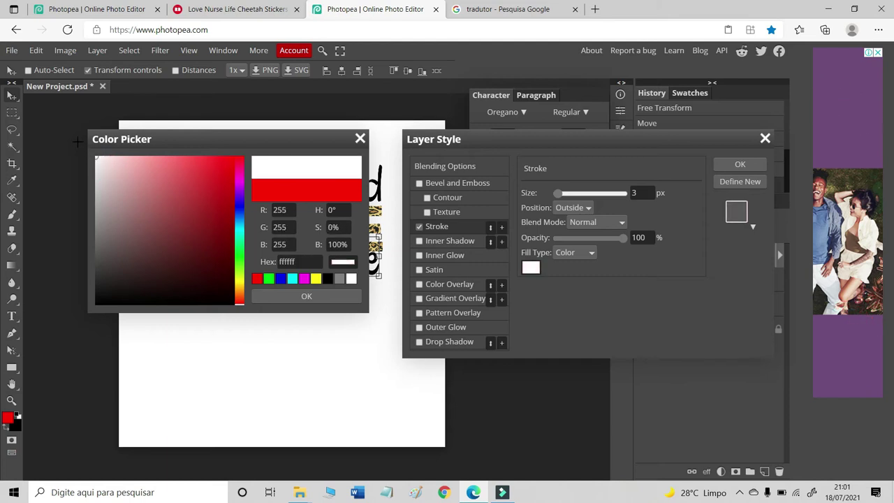
click(269, 298)
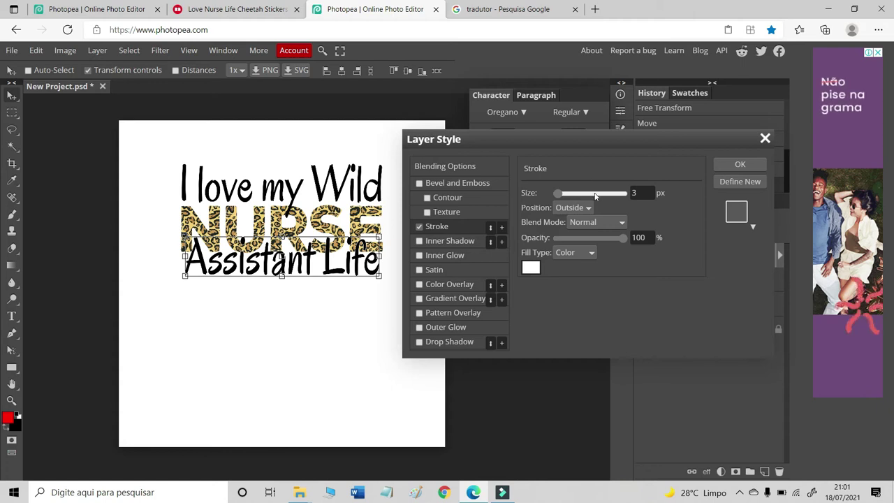
click(559, 195)
drag(563, 196, 567, 196)
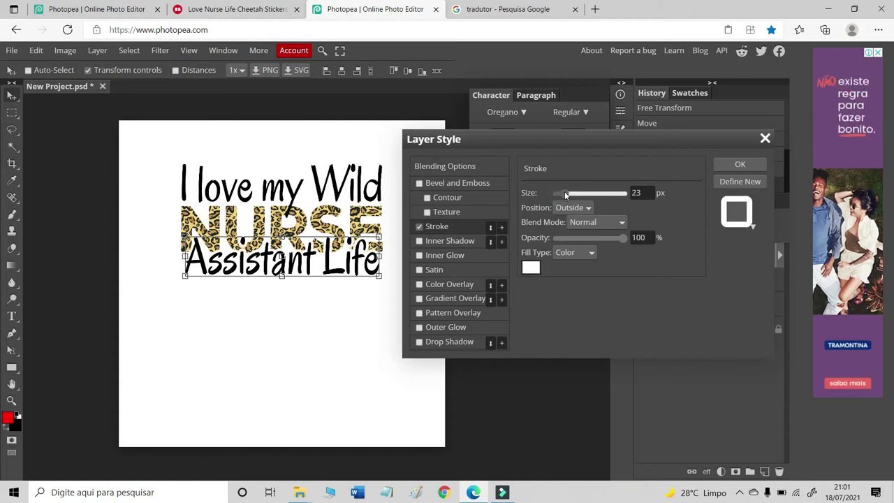
click(727, 166)
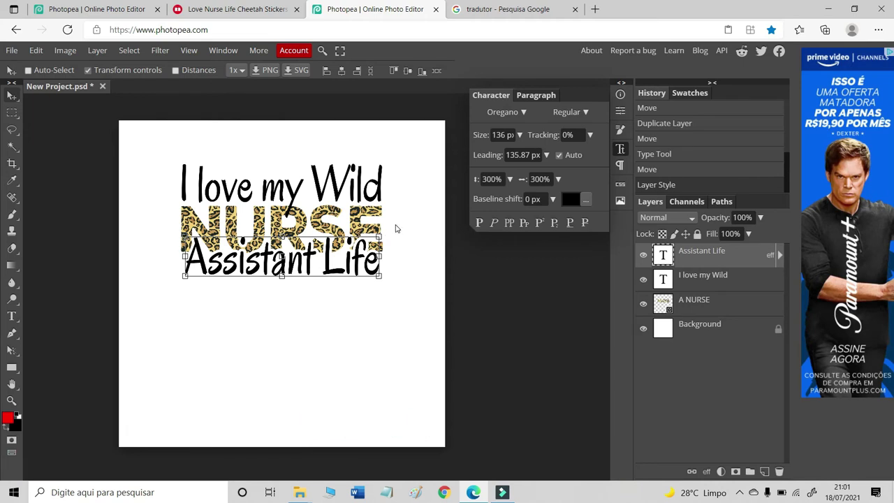
- Hide the white Background layer to leave the sticker on transparency
click(686, 329)
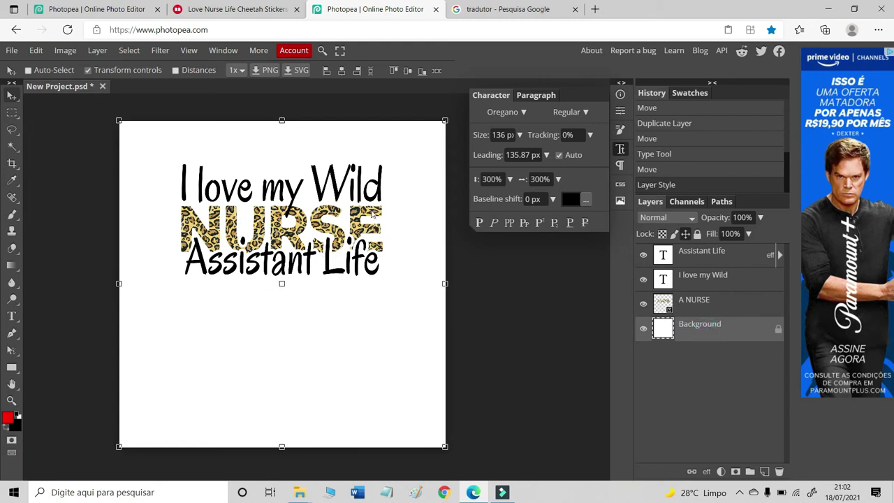
click(643, 328)
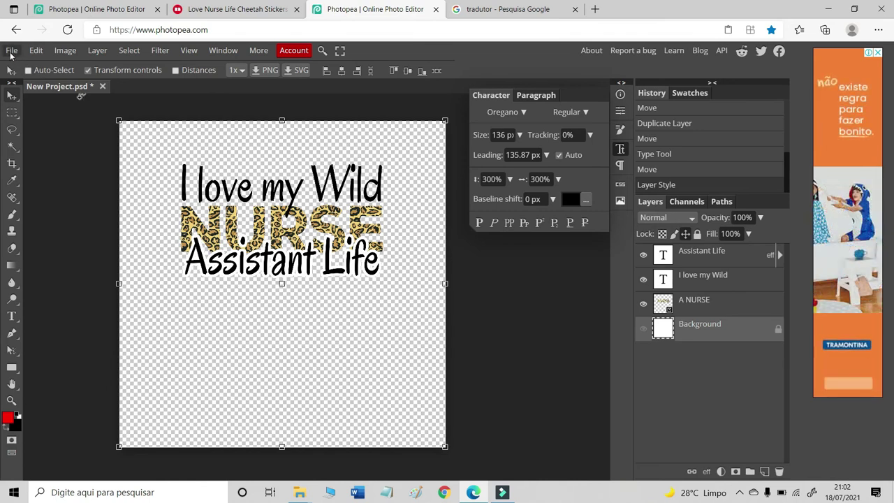
- Export the sticker as a 2800×2800 PNG and return to the POD TIPS Brasil tab
click(10, 52)
mouse_move(42, 219)
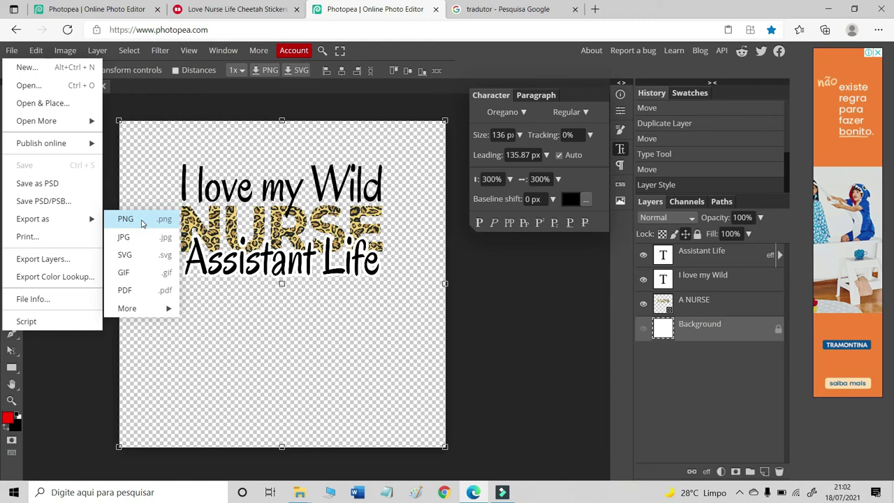
click(142, 223)
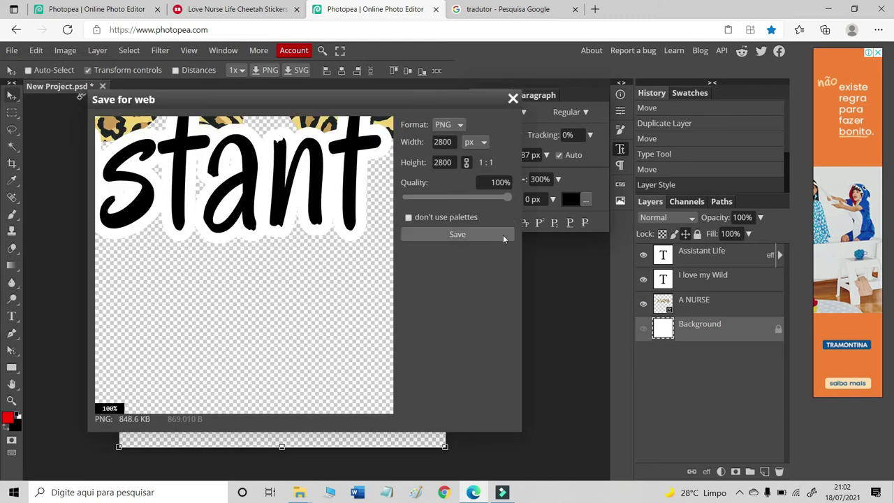
click(503, 235)
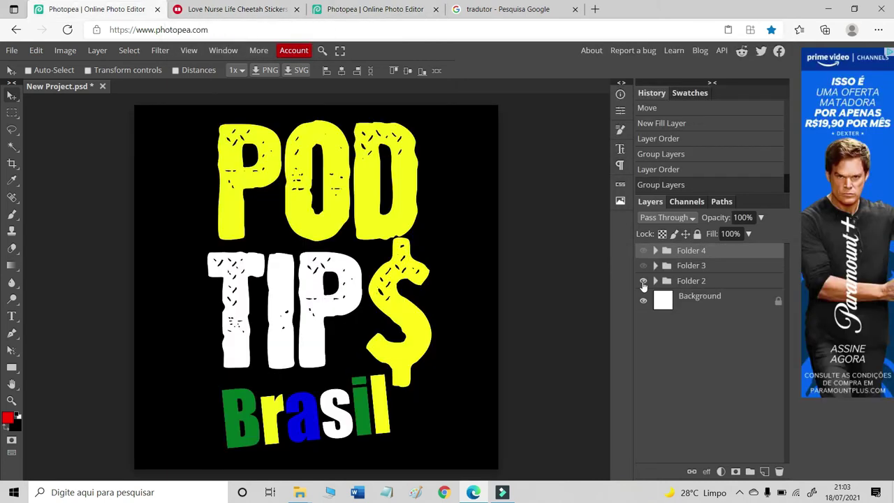
key(ctrl+1)
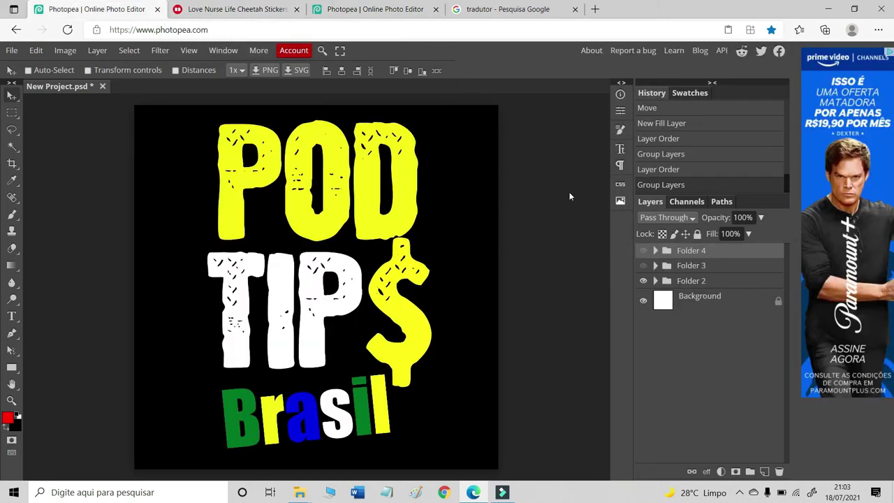